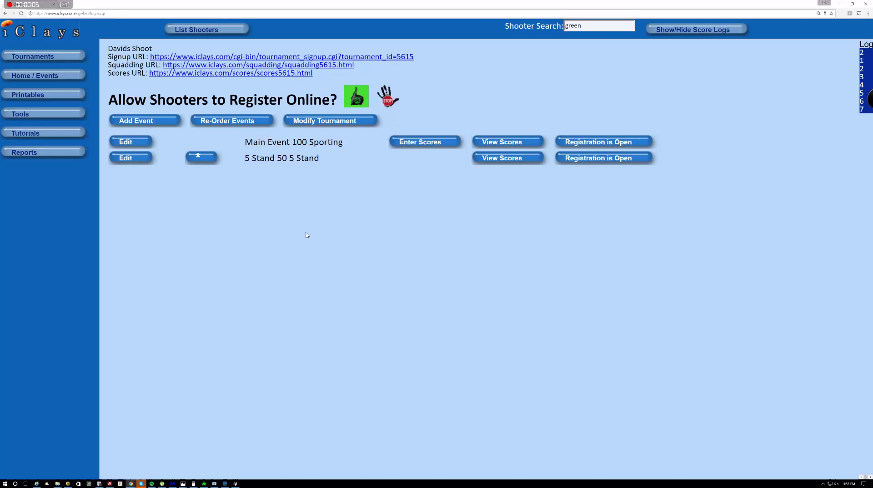
Step: Add four scores-only FITASC events named Parcour (creating Parcour 1 through Parcour 4)
click(139, 122)
click(309, 103)
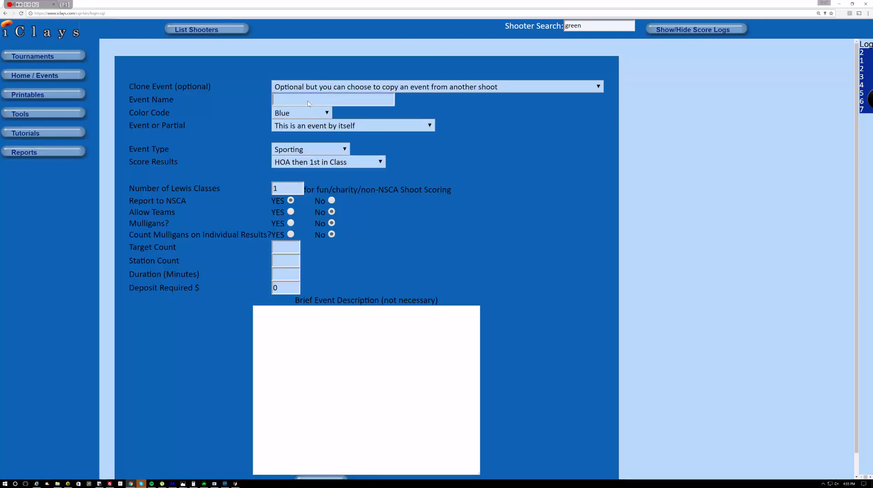
text(Parcour)
click(332, 129)
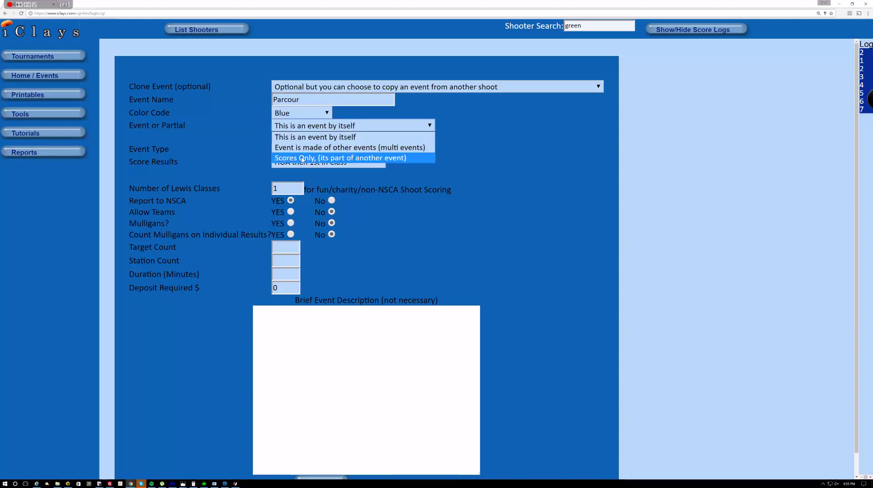
click(303, 158)
click(370, 140)
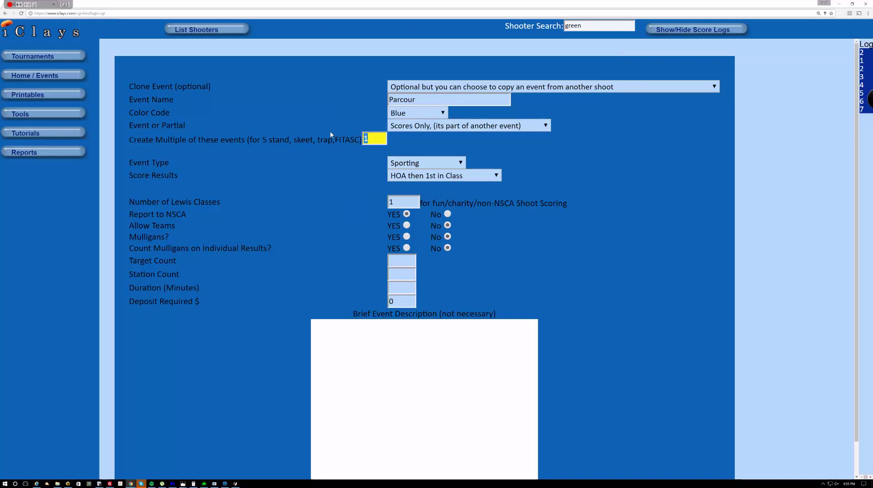
key(BackSpace)
text(4)
click(414, 162)
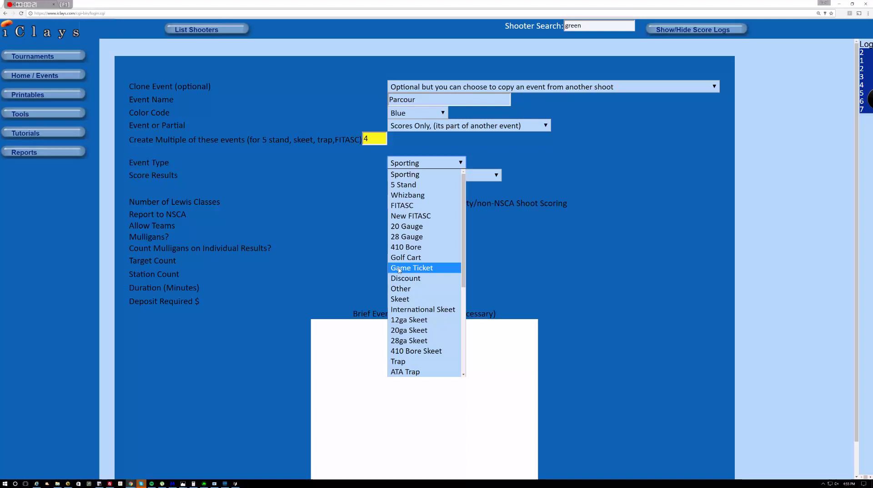
click(403, 205)
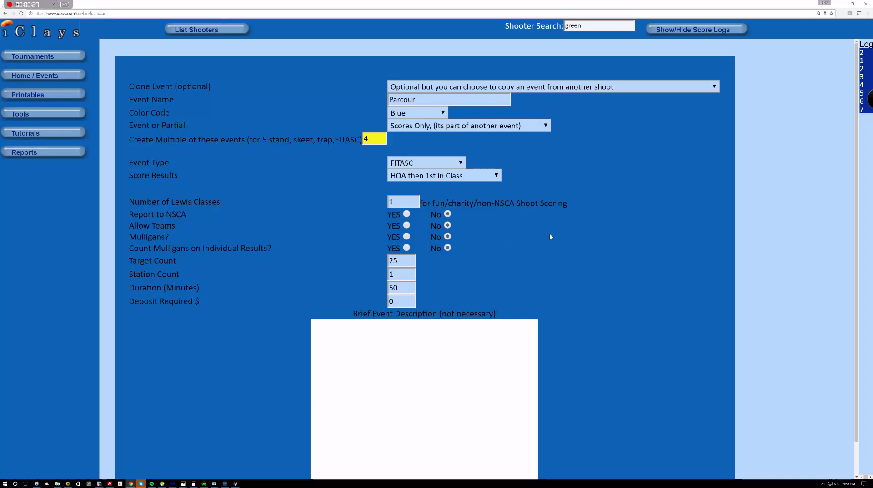
scroll(544, 264, down, 1)
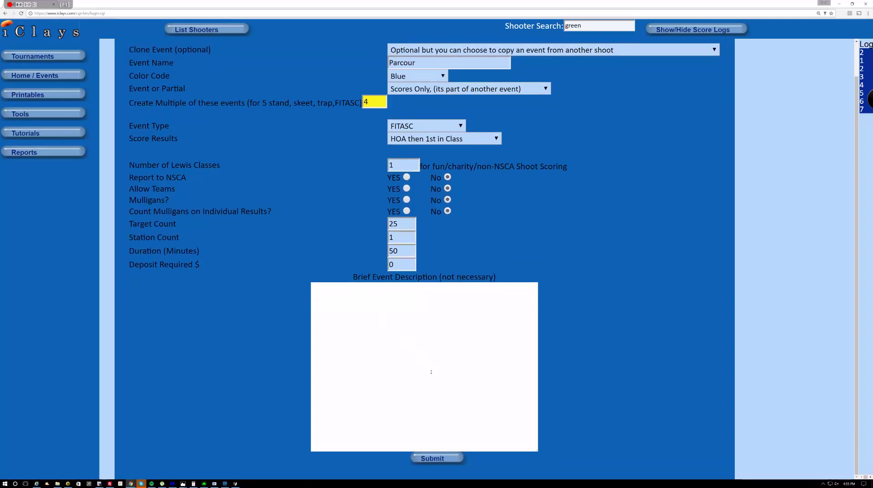
click(432, 457)
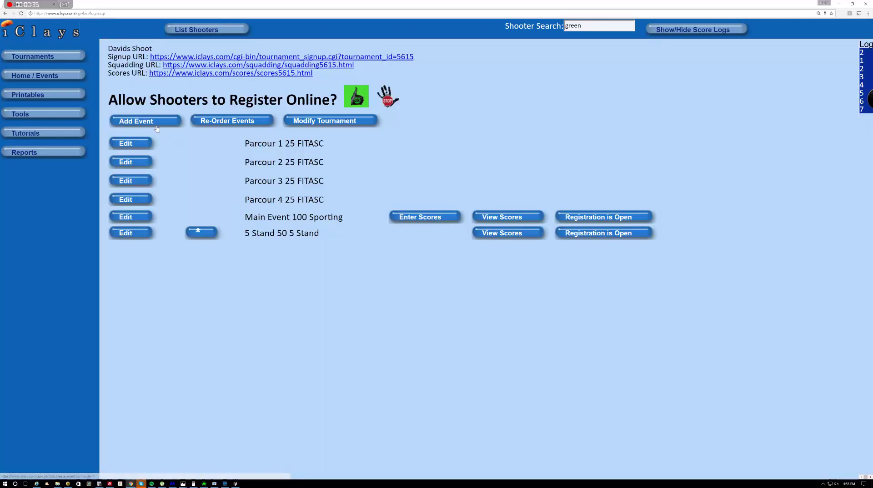
Step: Start a new event named FITASC made of the sub-events Parcour 1, 2, 3 and 4
click(157, 122)
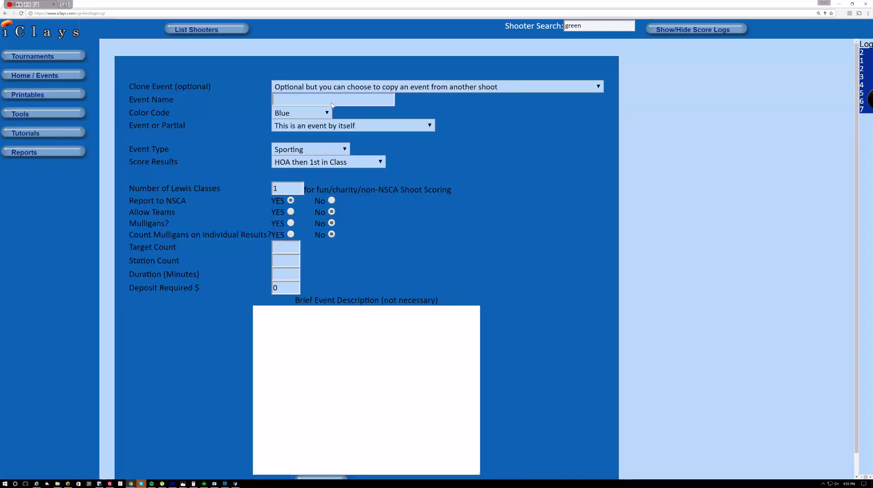
text(Fl)
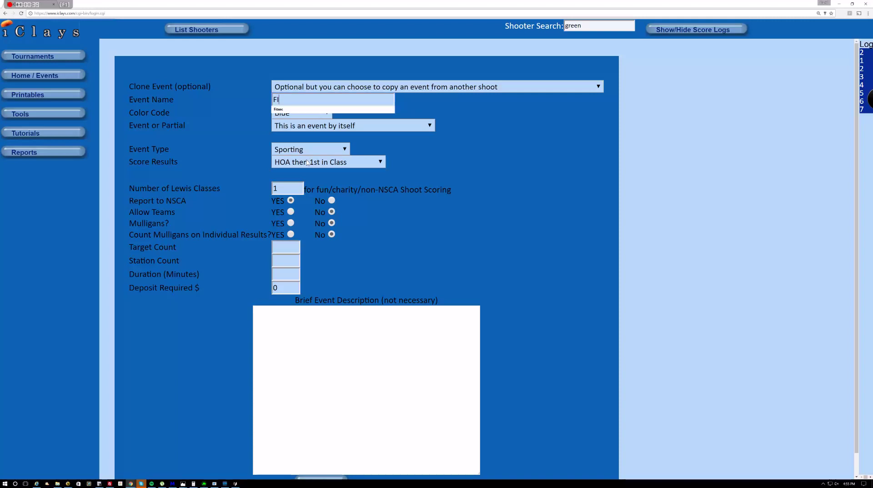
text(TASC)
click(305, 128)
click(302, 145)
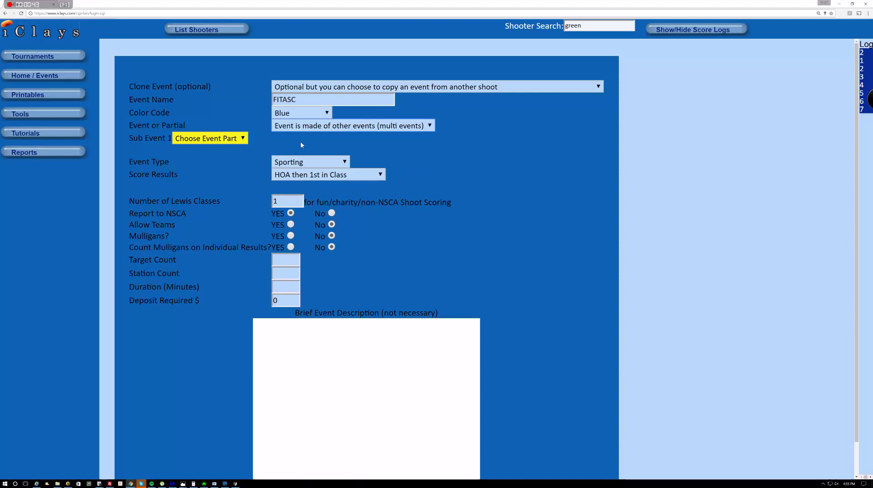
click(229, 141)
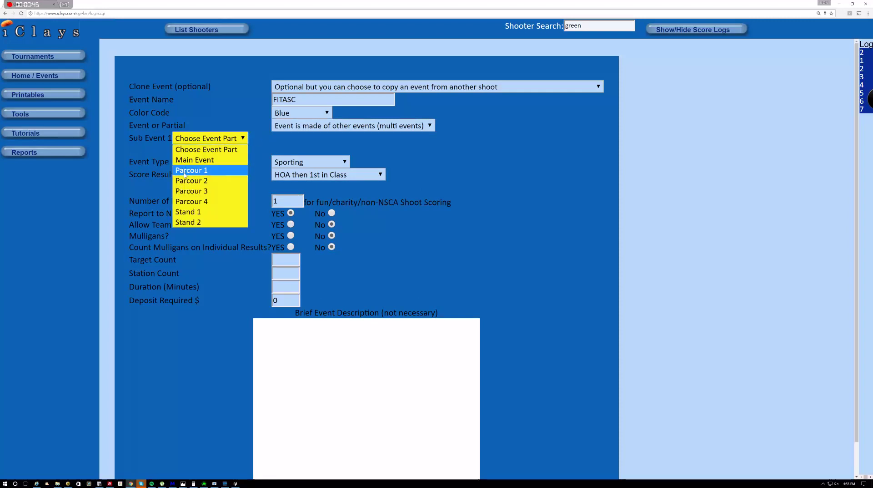
click(190, 170)
click(204, 151)
click(196, 192)
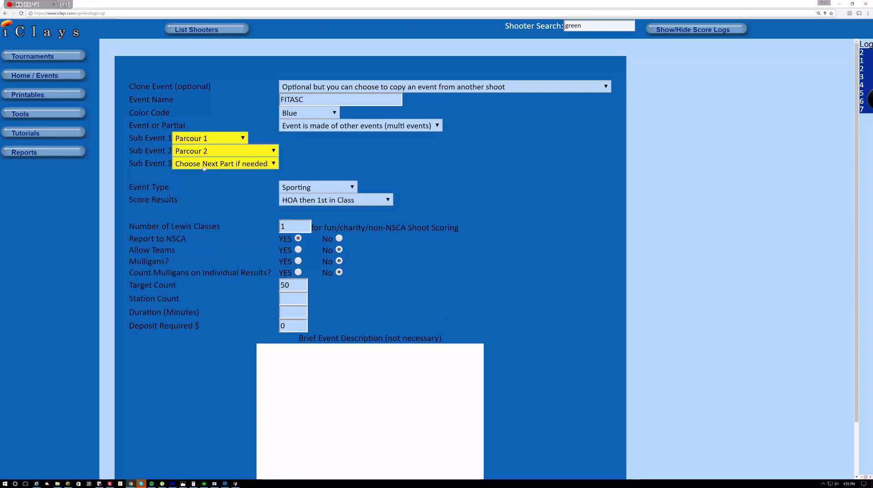
click(204, 168)
click(196, 216)
click(201, 177)
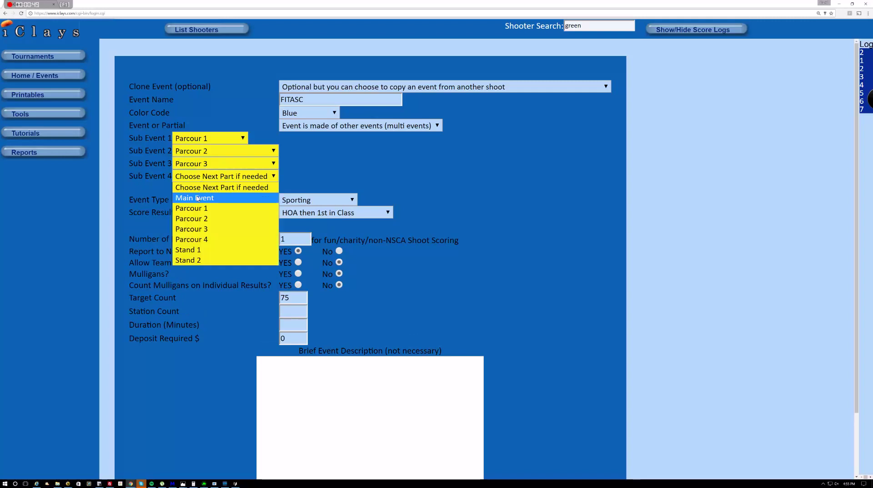
click(196, 239)
Step: Set it to event type FITASC with 100 targets, 4 stations and 200-minute duration, and submit
click(325, 213)
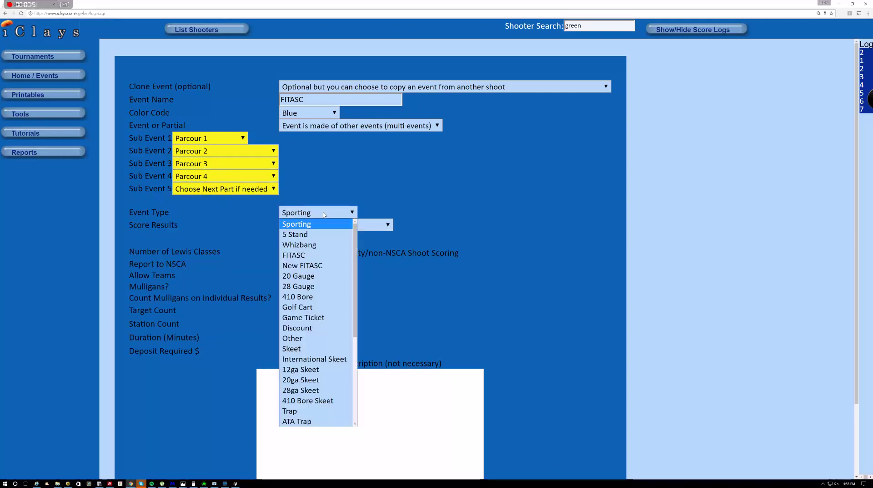
click(317, 256)
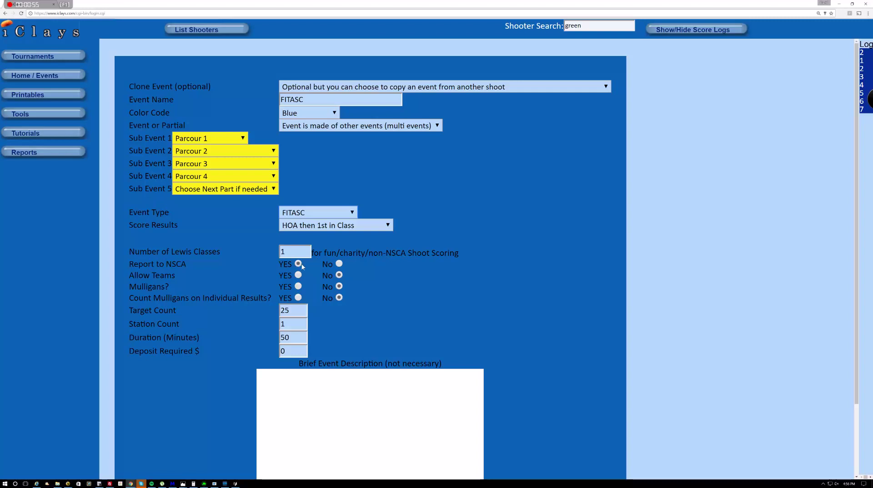
double_click(296, 311)
text(100)
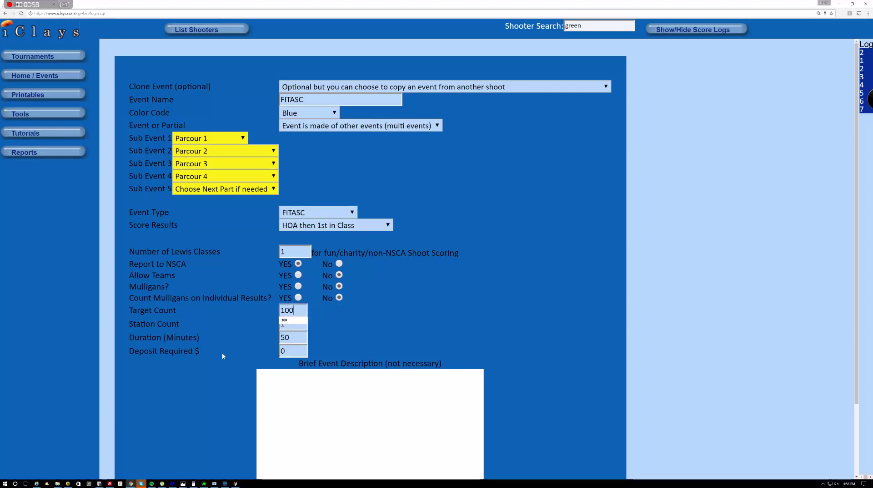
key(Tab)
text(4)
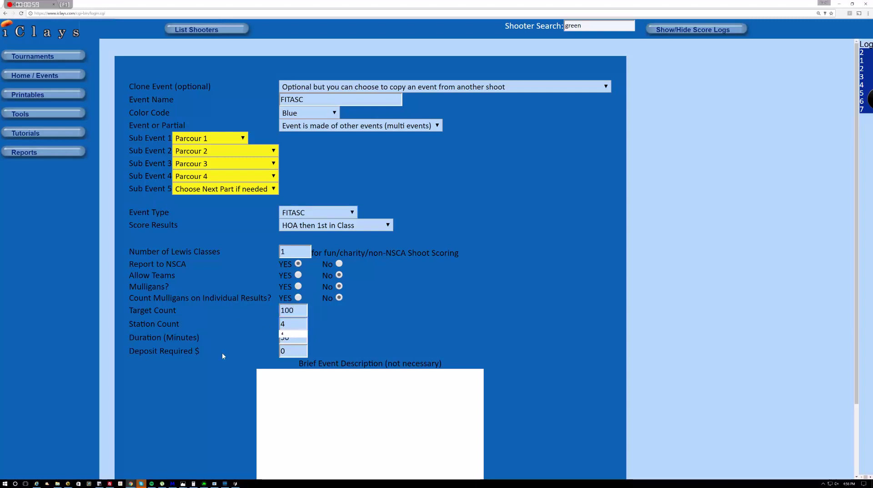
click(278, 334)
drag(298, 342, 265, 345)
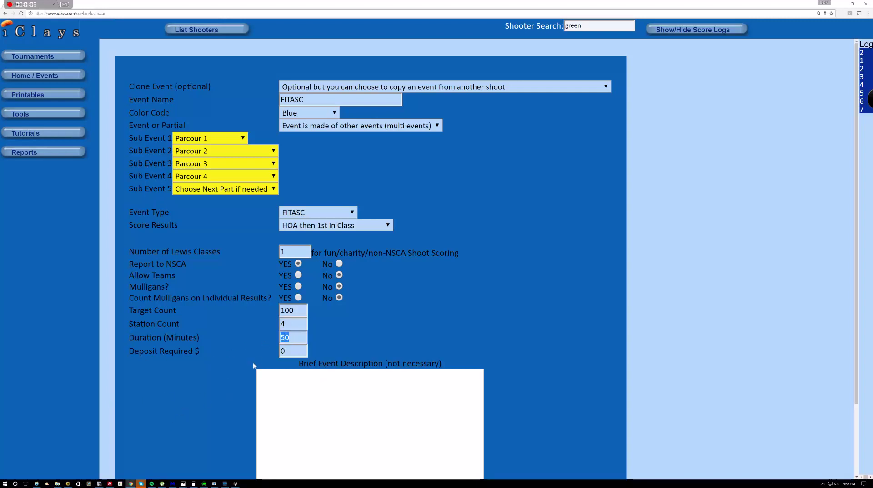
text(200)
scroll(222, 413, down, 2)
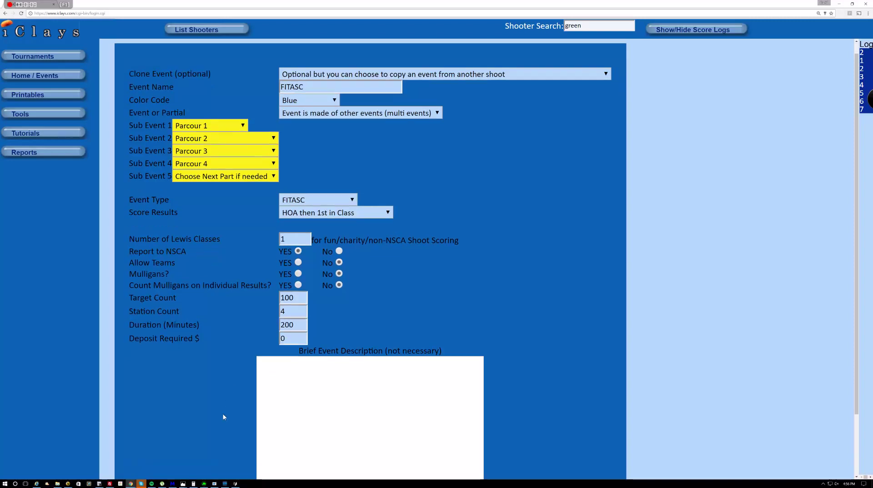
click(324, 458)
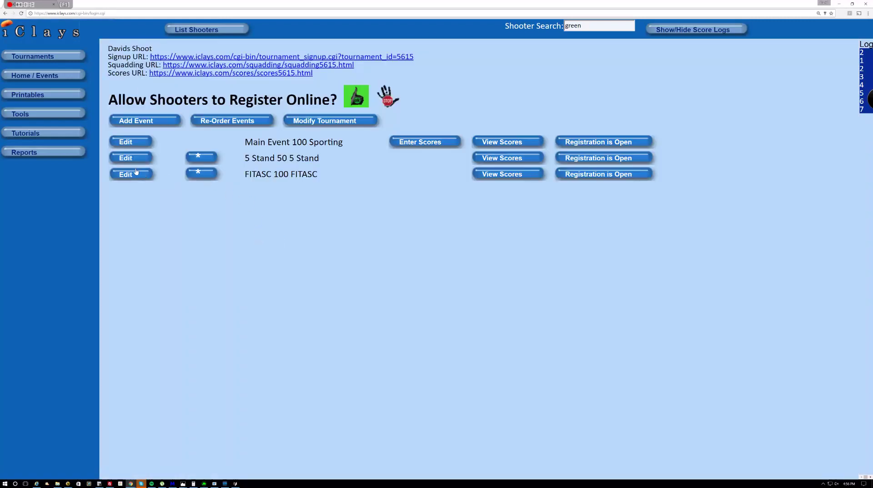
Step: Add a $100 NSCA Entrant price to the FITASC event
click(136, 175)
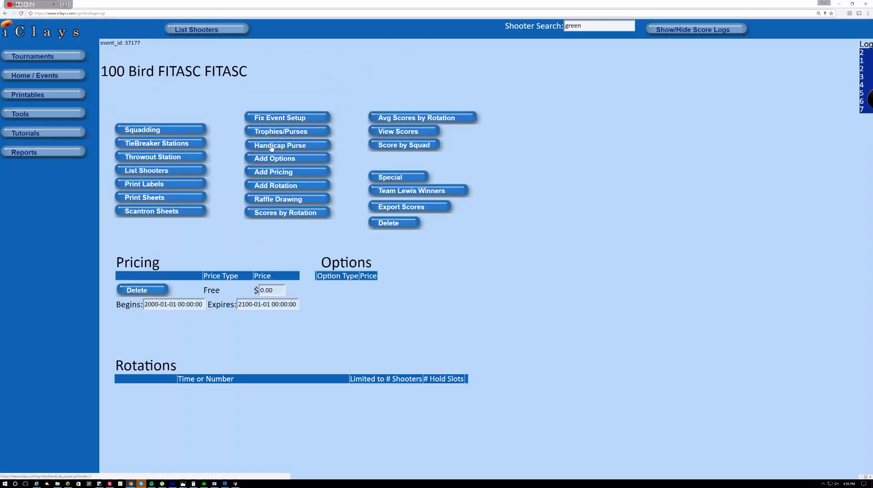
click(275, 175)
click(433, 110)
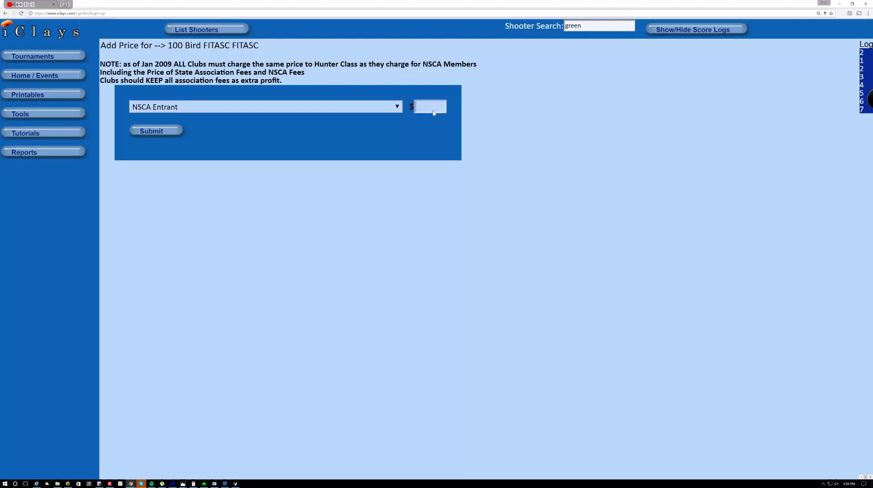
text(100)
click(146, 131)
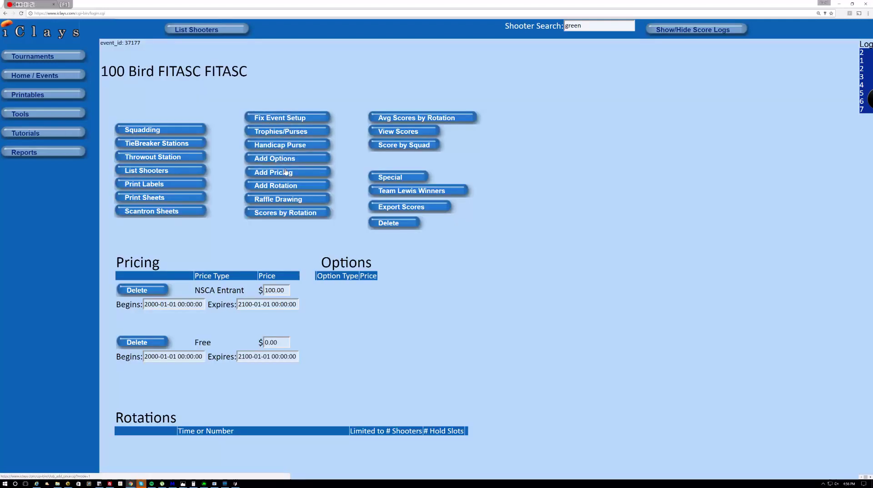
Step: Add a $100 Hunter Entrant price to the FITASC event
click(273, 170)
click(422, 109)
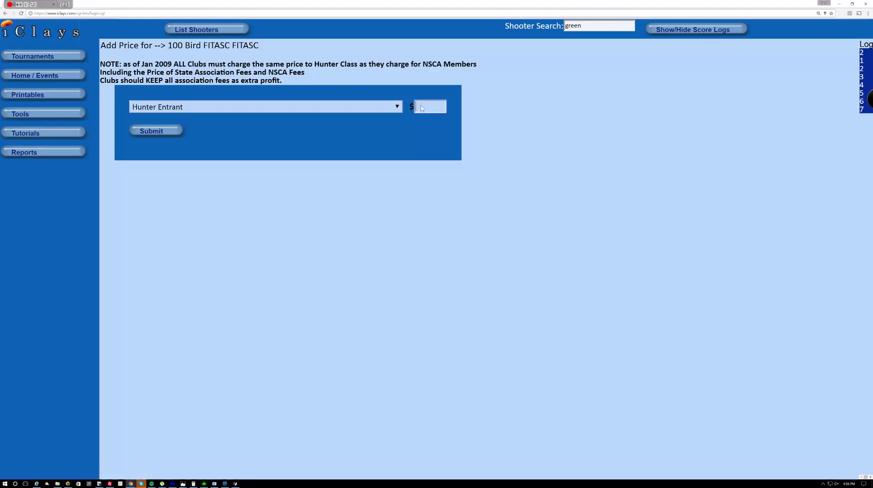
click(423, 108)
key(Escape)
text(100)
click(153, 131)
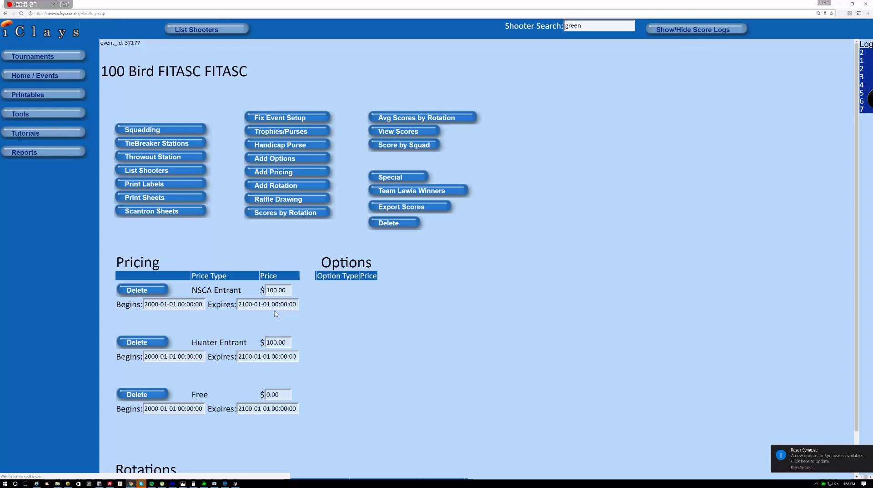
scroll(272, 312, down, 1)
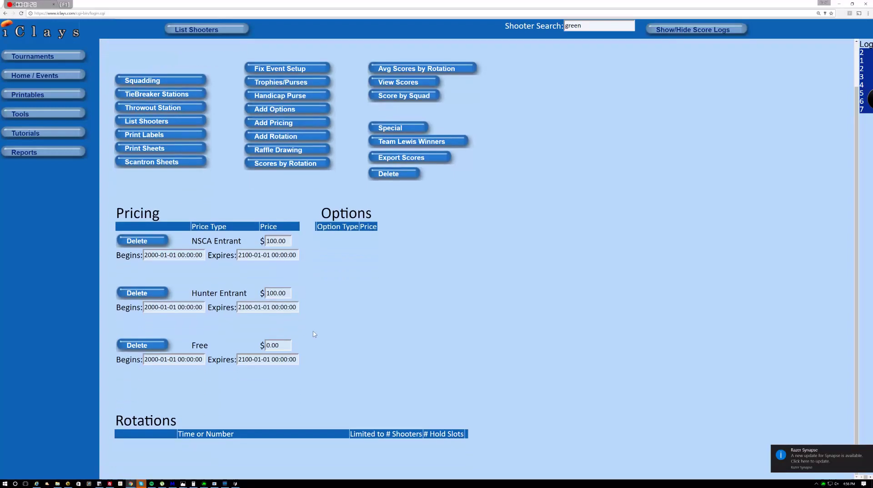
click(258, 139)
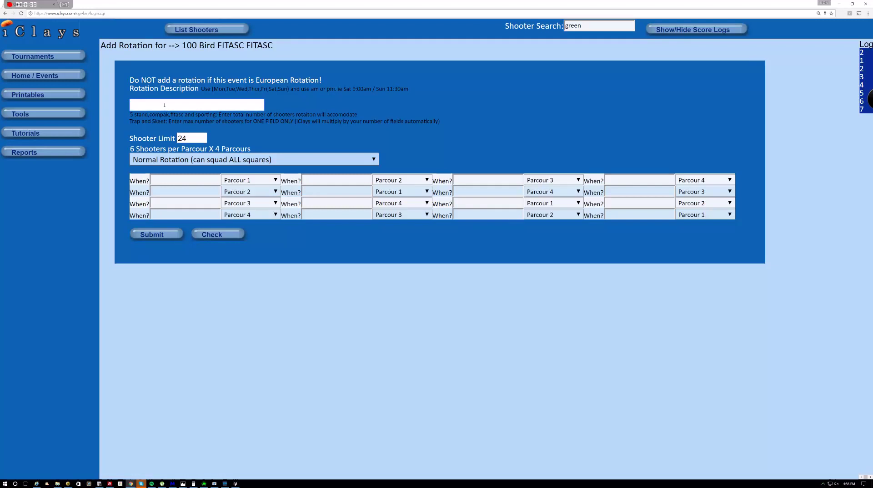
Step: Save a 'Sat 9:00am' rotation with Parcour times 9:00, 9:50, 10:40 and 11:30am
click(164, 105)
click(319, 109)
text(Sat 9:)
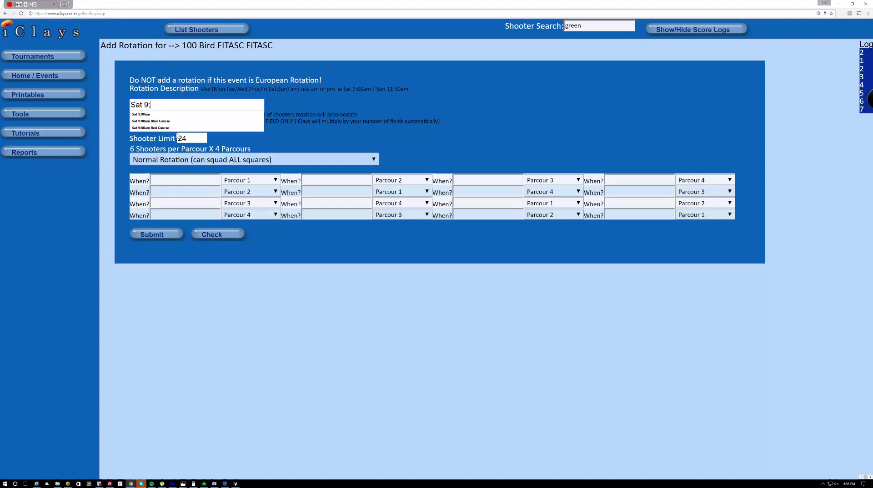
text(00am)
click(336, 96)
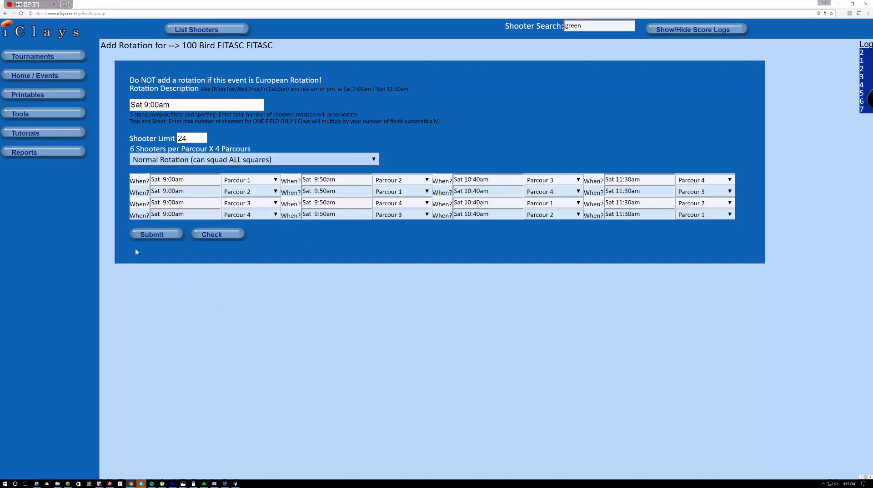
click(155, 235)
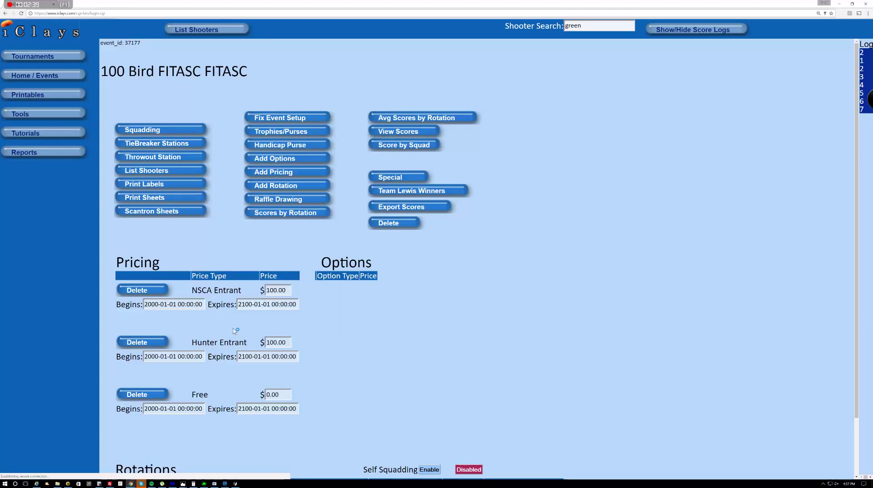
Step: Open the Sat 9:00am rotation for modification and search shooters for 'green'
scroll(367, 364, down, 2)
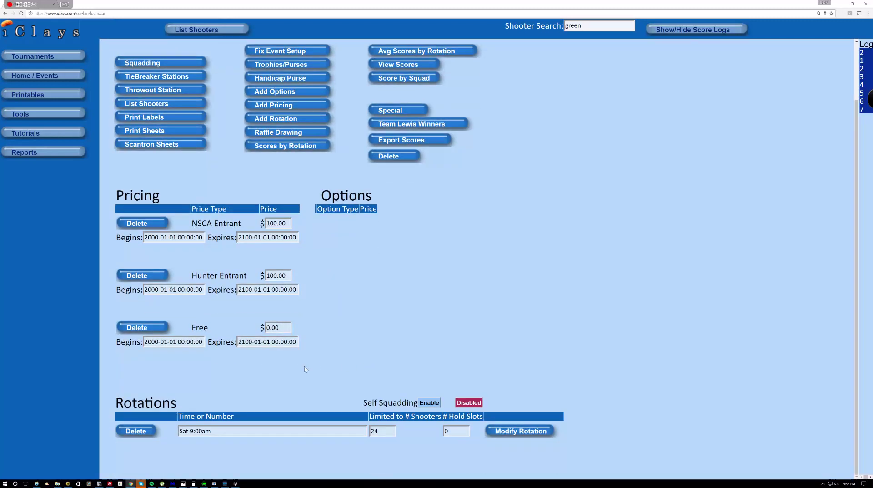
click(524, 435)
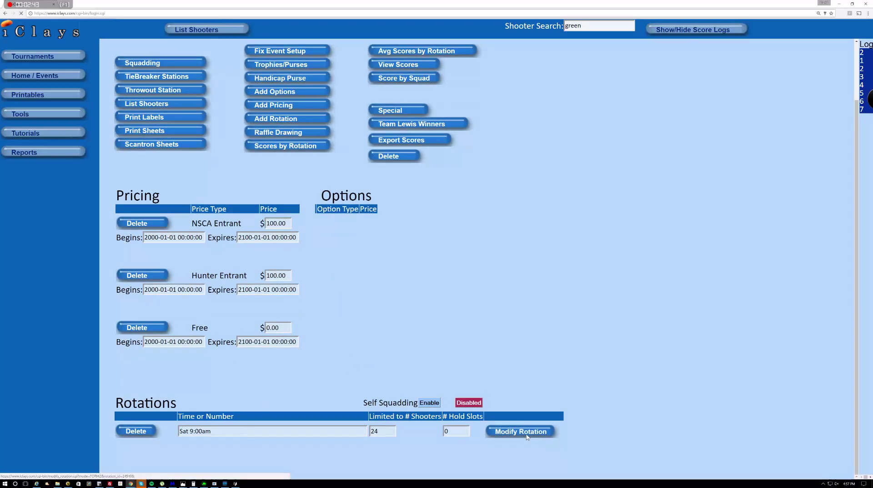
scroll(402, 244, down, 3)
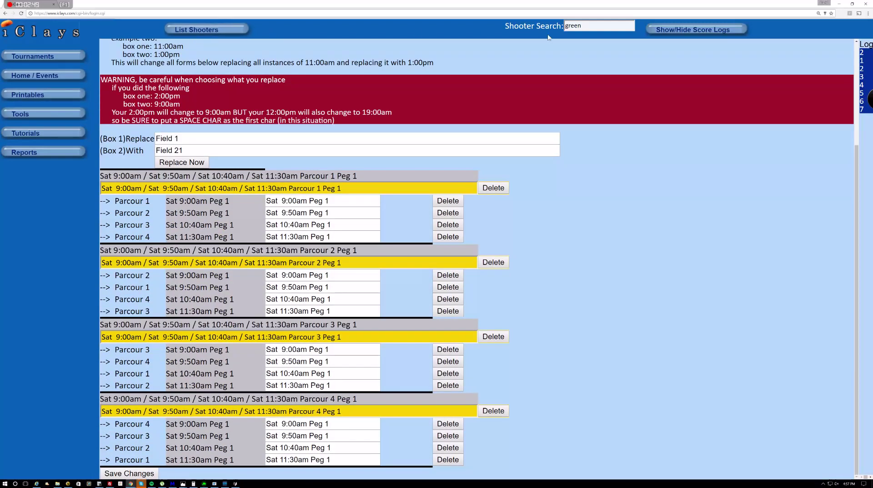
click(603, 30)
key(Return)
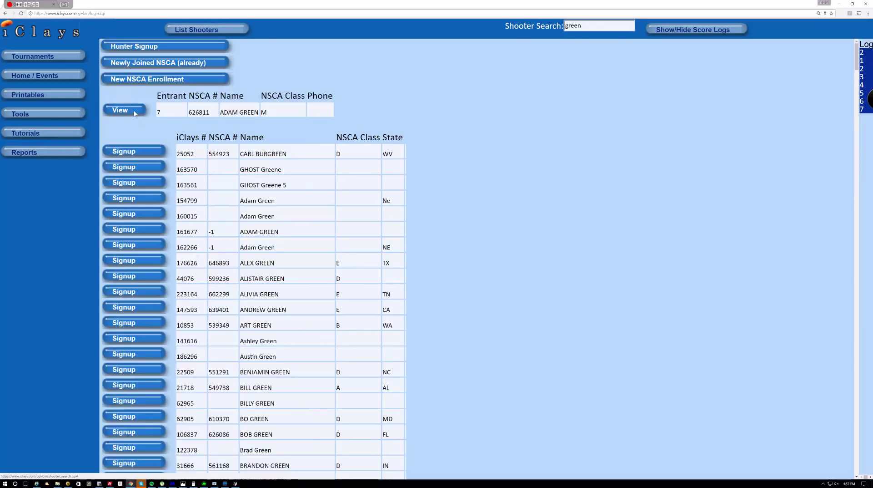
Step: Enroll the found shooter in FITASC at NSCA Entrant $100.00 on the Sat 9:00am rotation
click(135, 115)
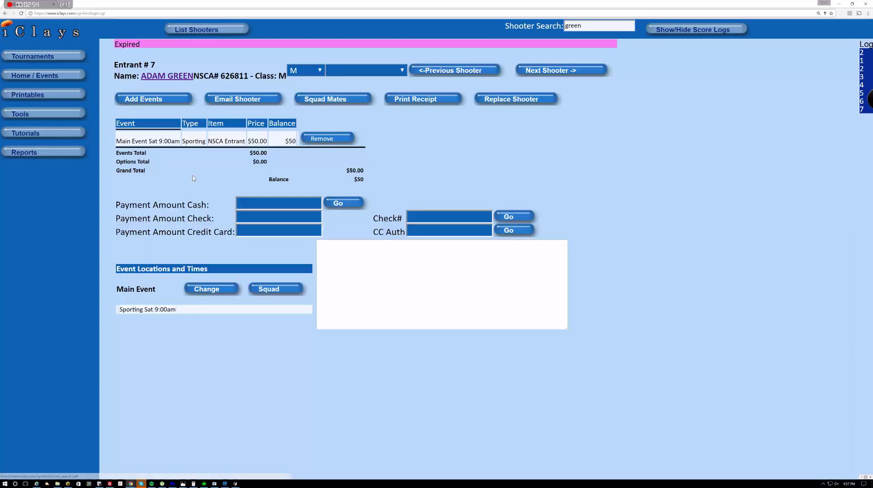
click(154, 100)
scroll(242, 280, down, 1)
scroll(243, 280, down, 1)
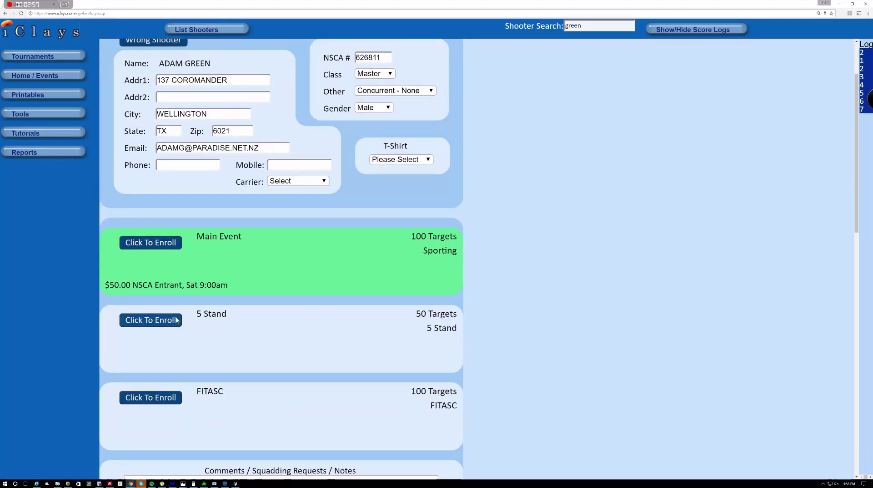
click(153, 397)
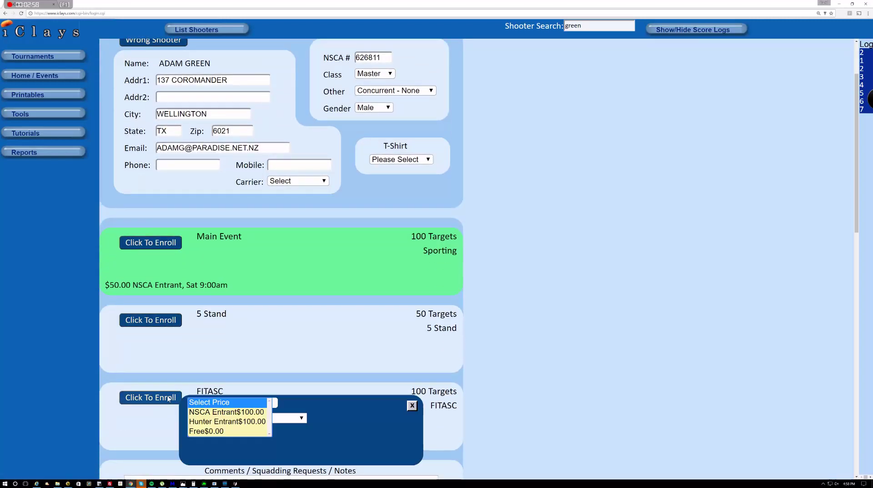
click(222, 412)
click(217, 417)
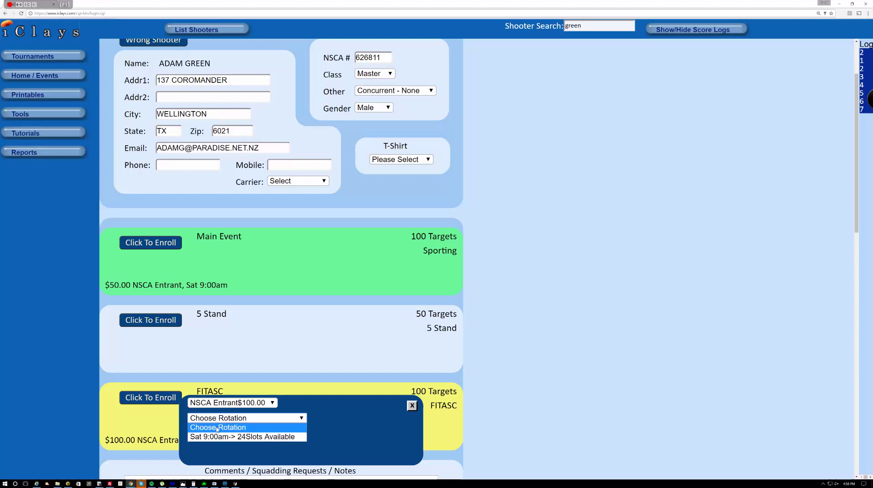
click(218, 435)
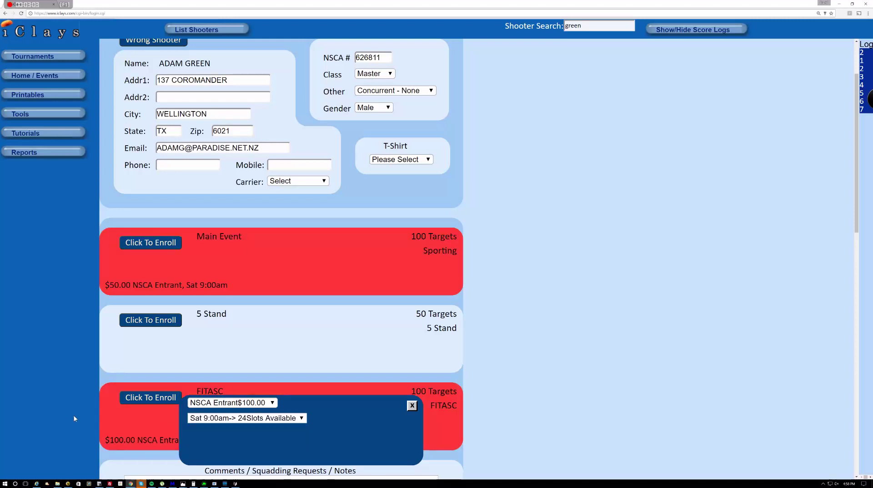
click(225, 417)
Step: Keep the shooter's Main Event entry on the Sat 9:00am rotation
click(160, 239)
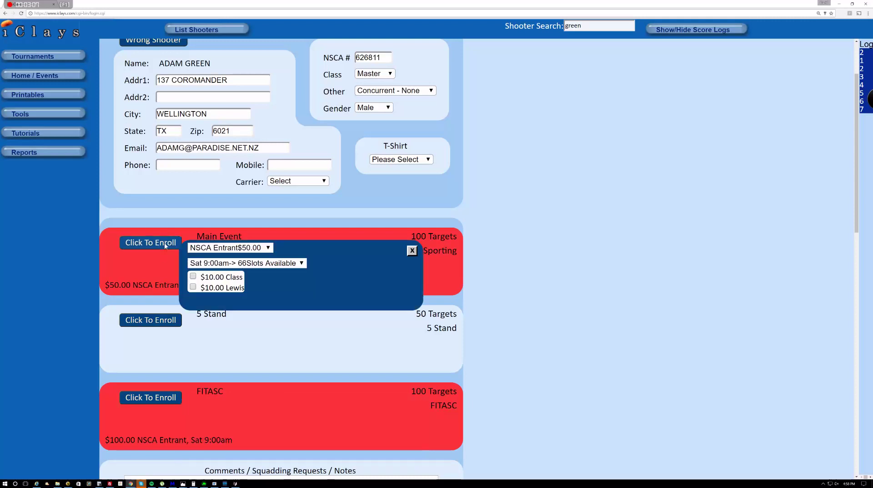
click(223, 263)
click(215, 281)
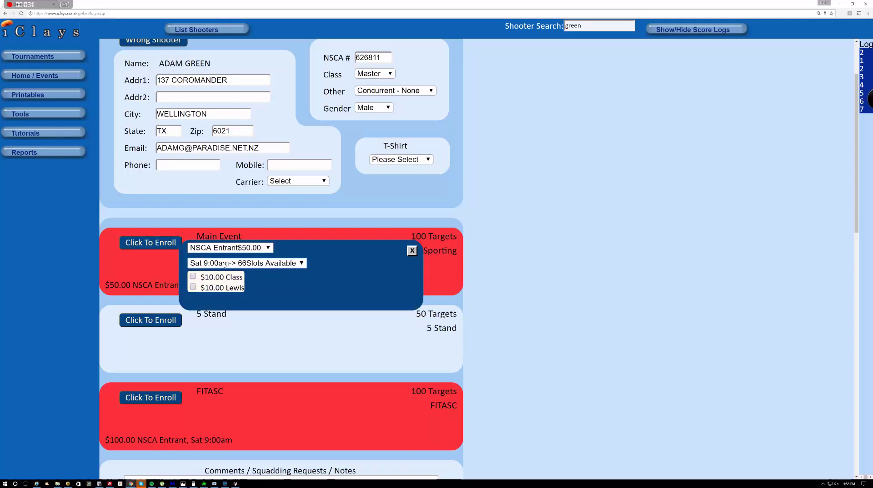
scroll(480, 344, down, 3)
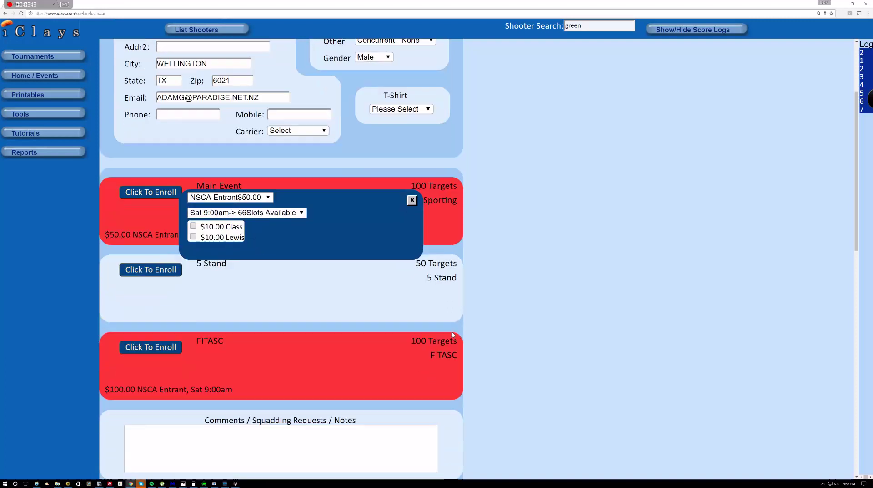
scroll(212, 273, down, 3)
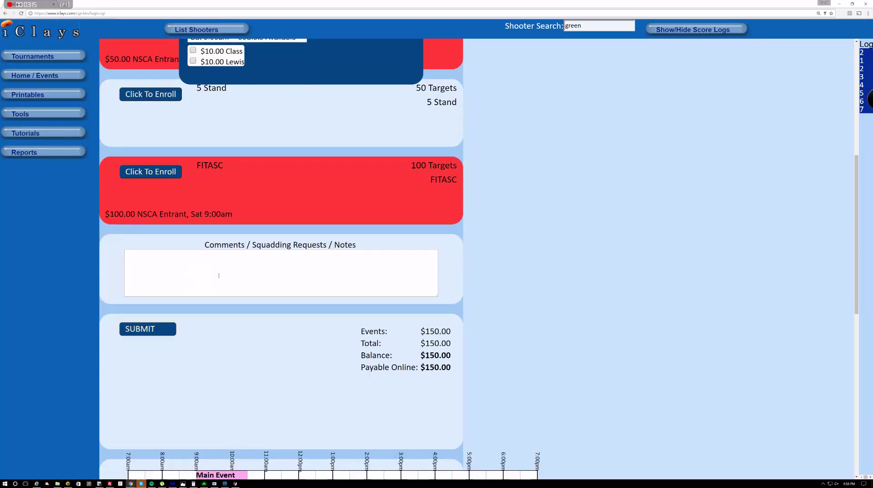
scroll(214, 319, down, 3)
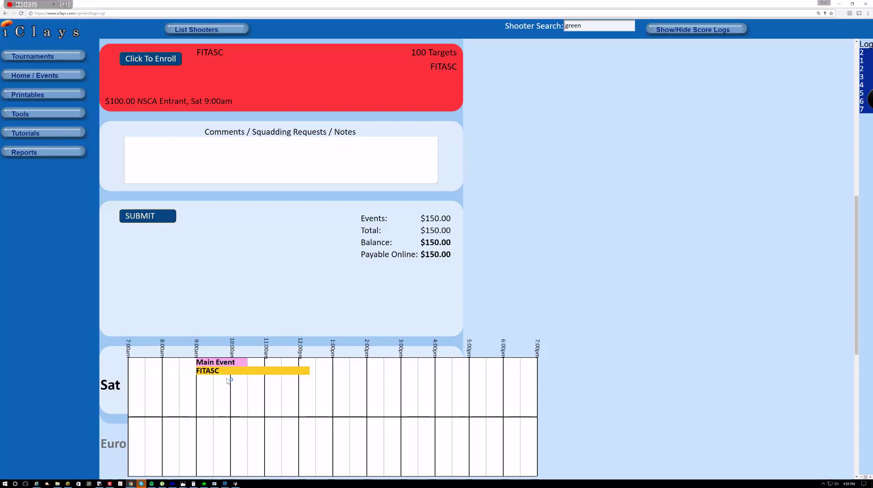
scroll(228, 380, up, 3)
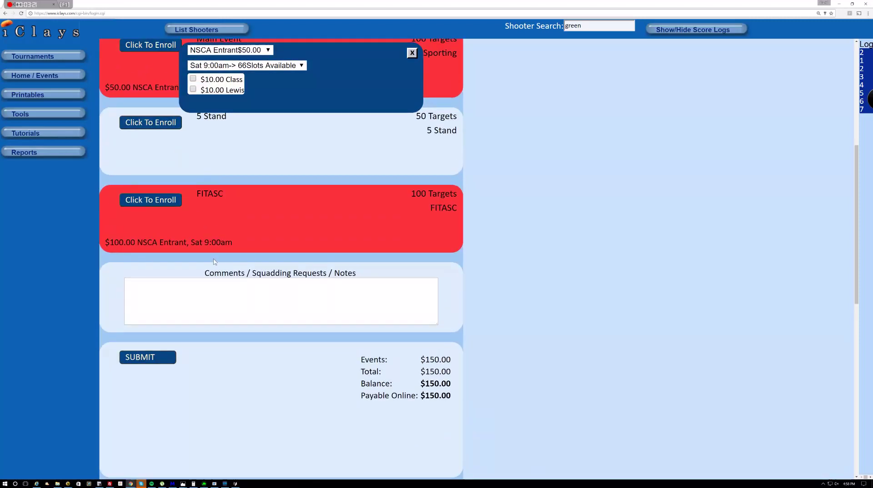
scroll(215, 262, down, 2)
scroll(184, 247, up, 4)
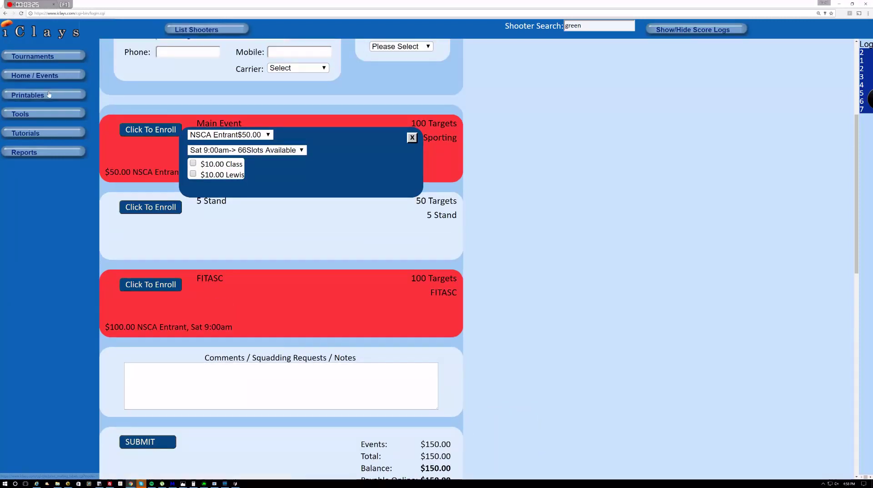
Step: Edit the FITASC event setup, changing Duration (Minutes) from 200 to 100
click(48, 76)
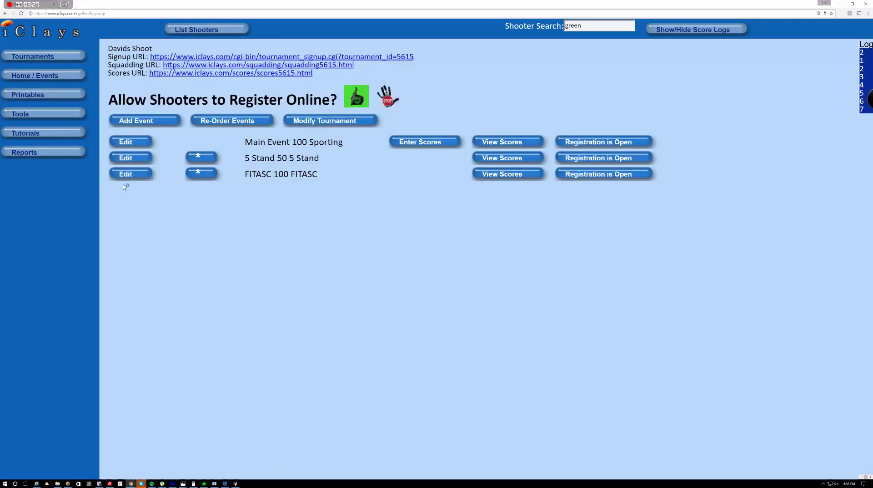
click(131, 174)
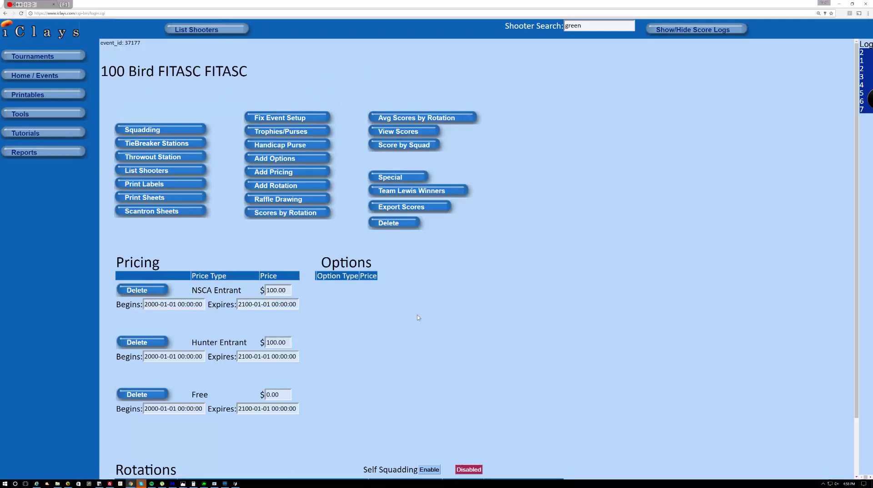
scroll(287, 374, down, 2)
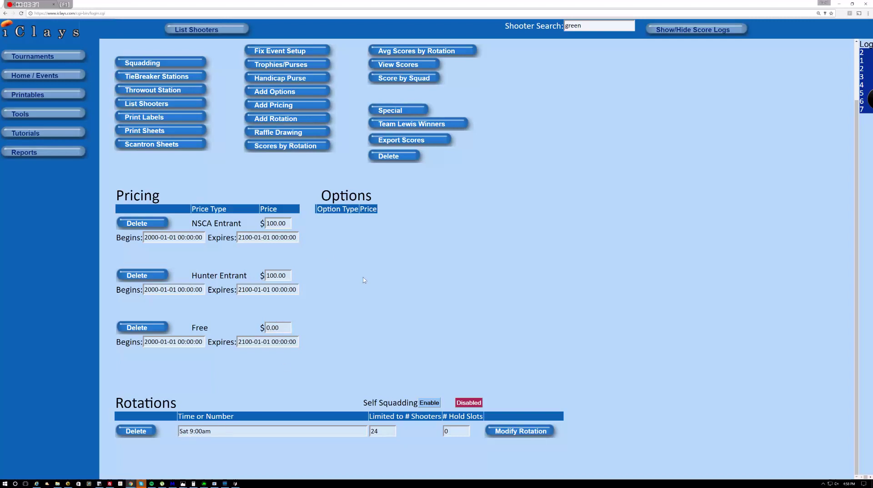
scroll(364, 279, up, 3)
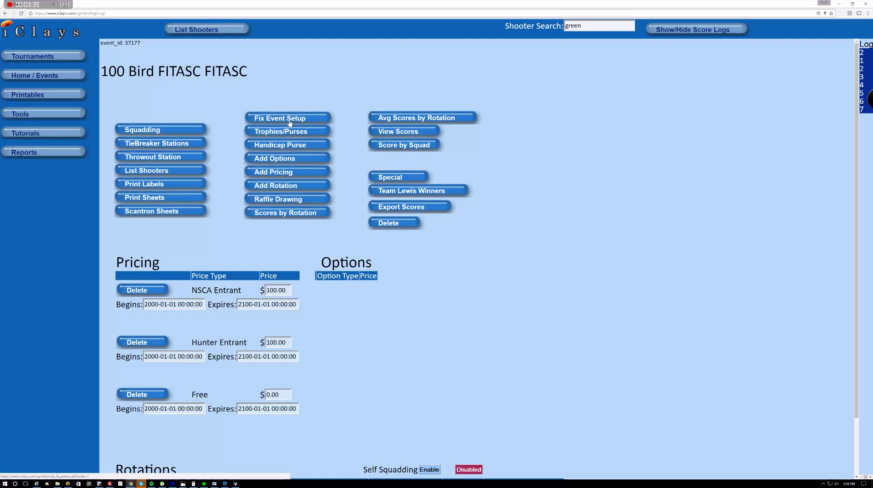
scroll(278, 120, down, 2)
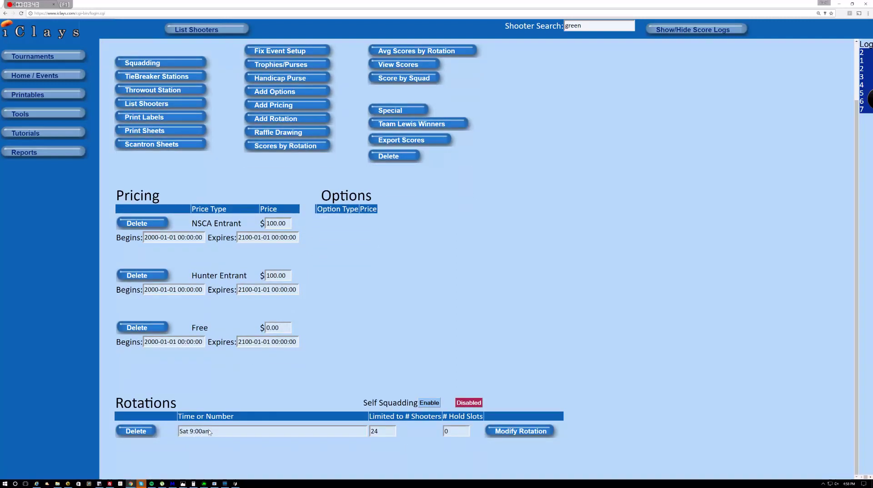
click(285, 52)
double_click(299, 251)
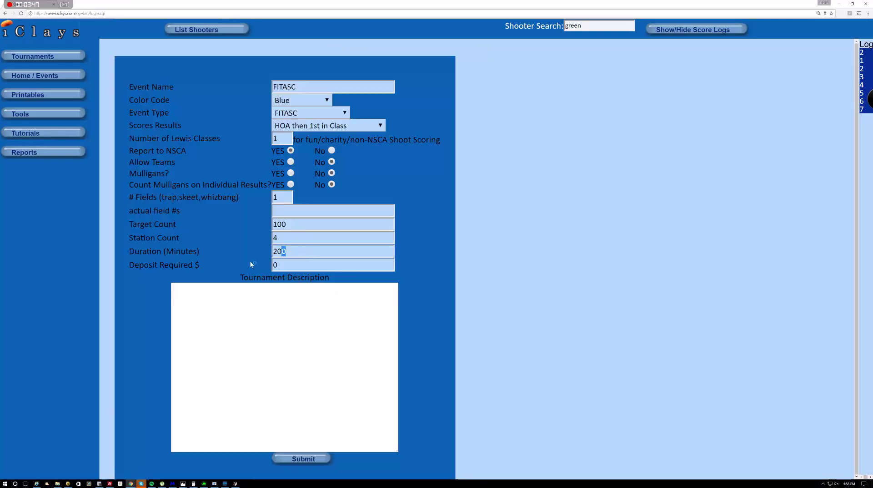
text(100)
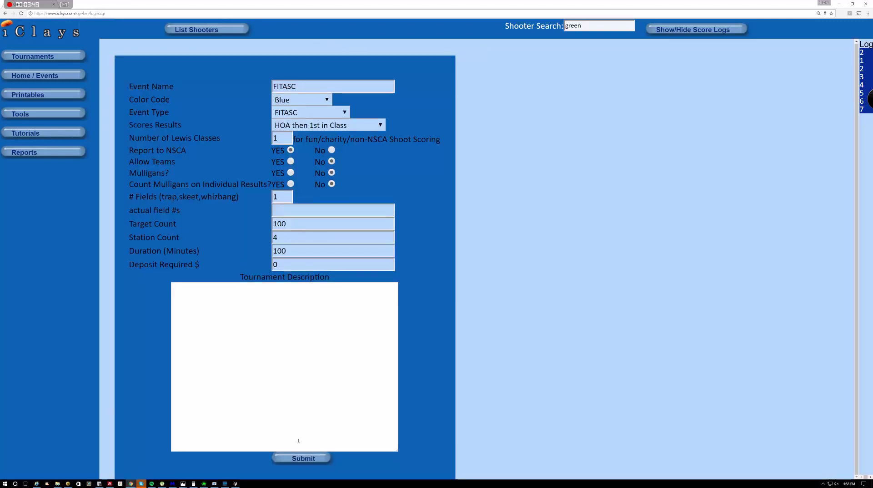
click(301, 461)
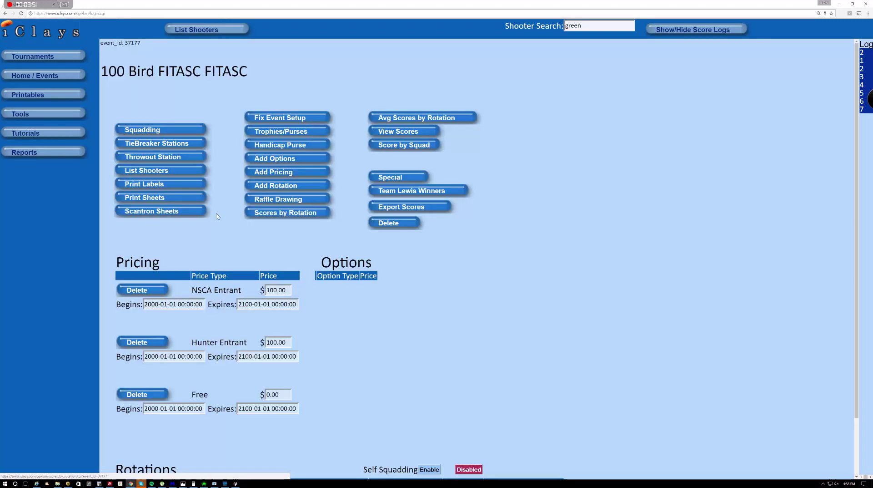
Step: Save a new 'Sat 9:00am / Sun 3:00pm' rotation with its Parcour times filled in
click(276, 187)
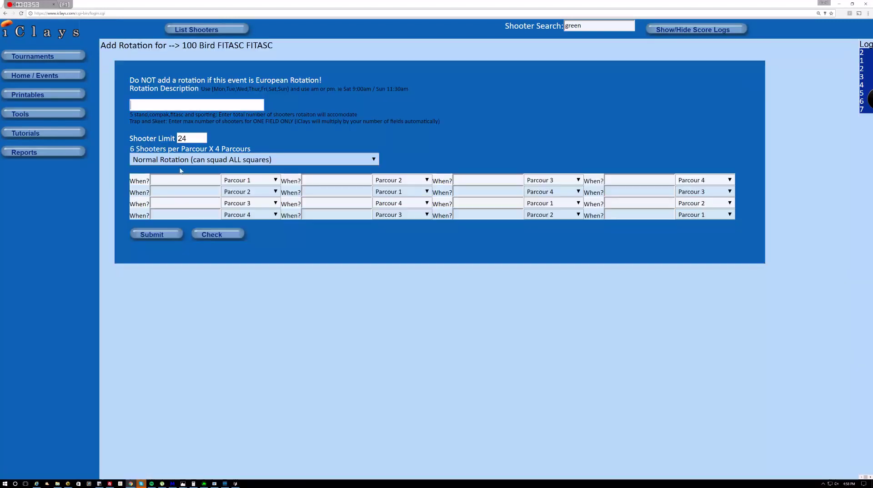
text(S)
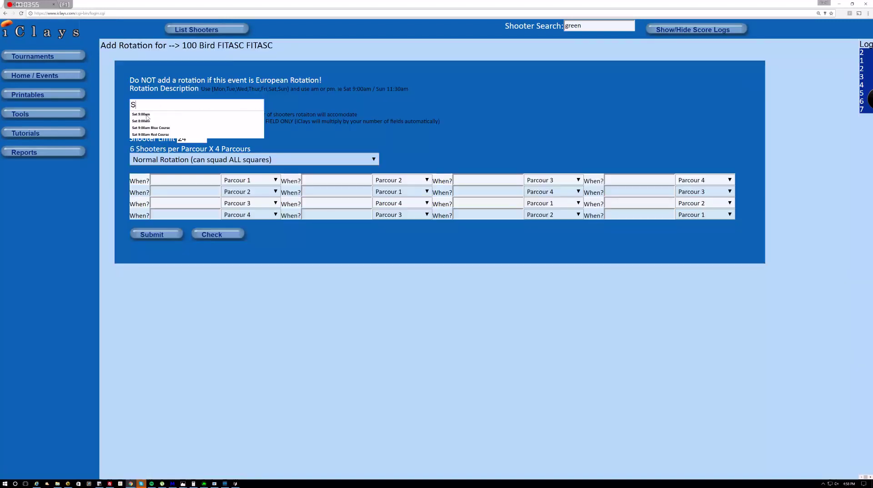
text(at 9:)
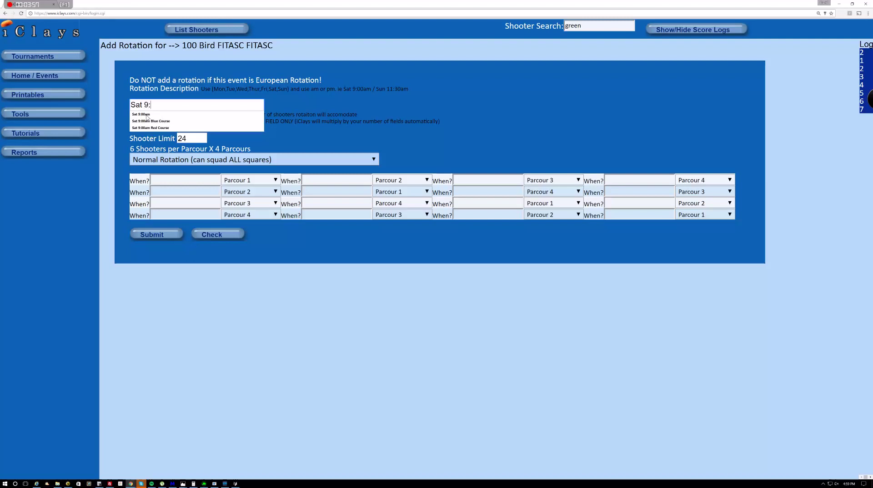
text(00am / )
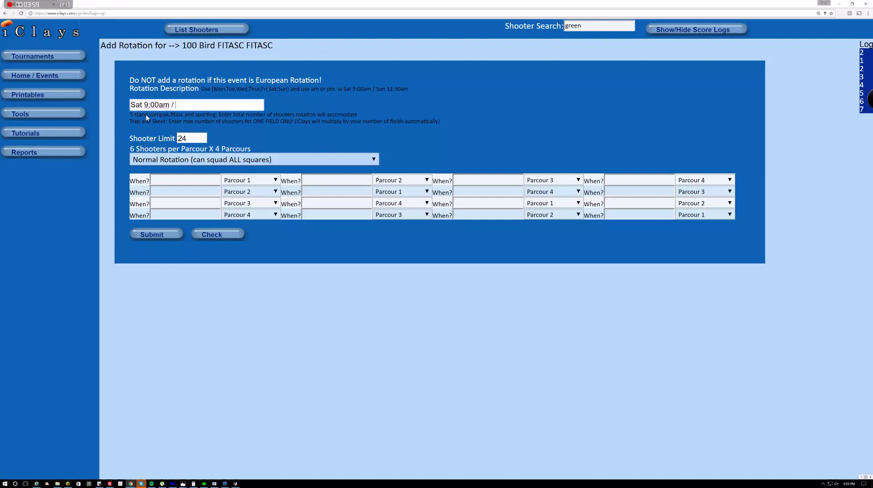
text(Sun 300:9m)
key(BackSpace)
key(BackSpace)
key(BackSpace)
key(BackSpace)
text(:00pm)
click(326, 264)
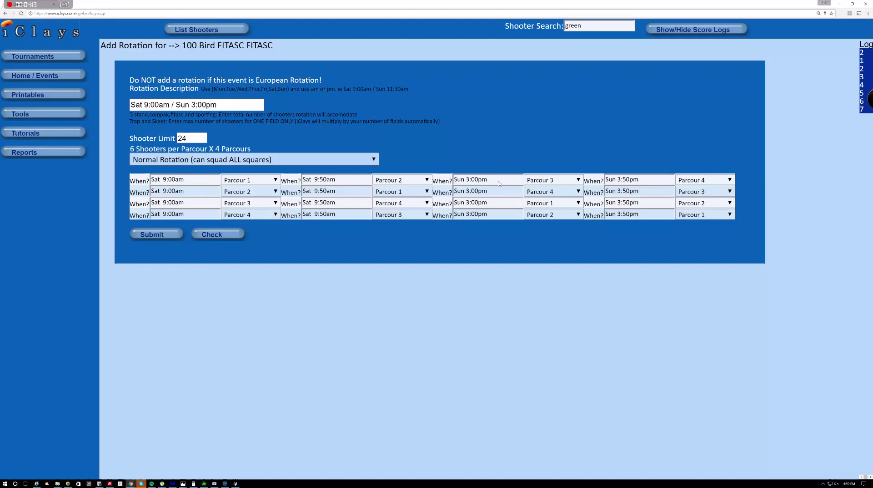
click(162, 237)
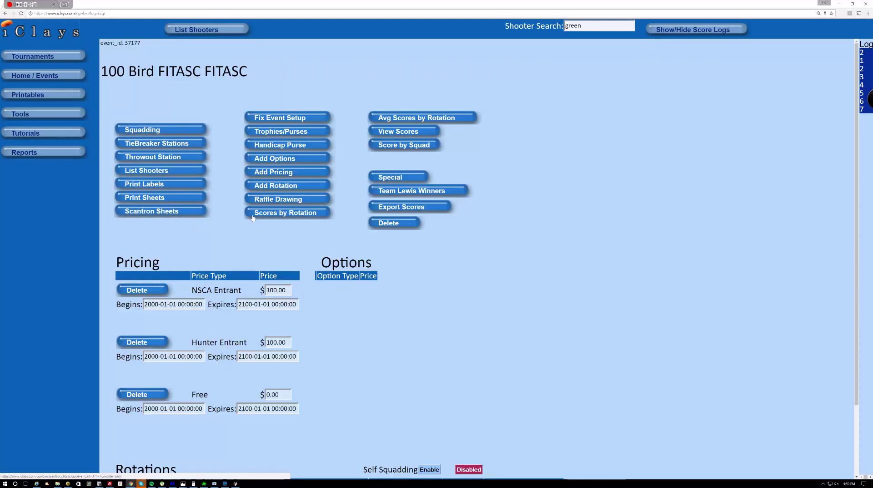
Step: Describe a new rotation as 'Sat 3:00pm / Sun 9:00am', correcting the semicolon typo to a colon
click(275, 186)
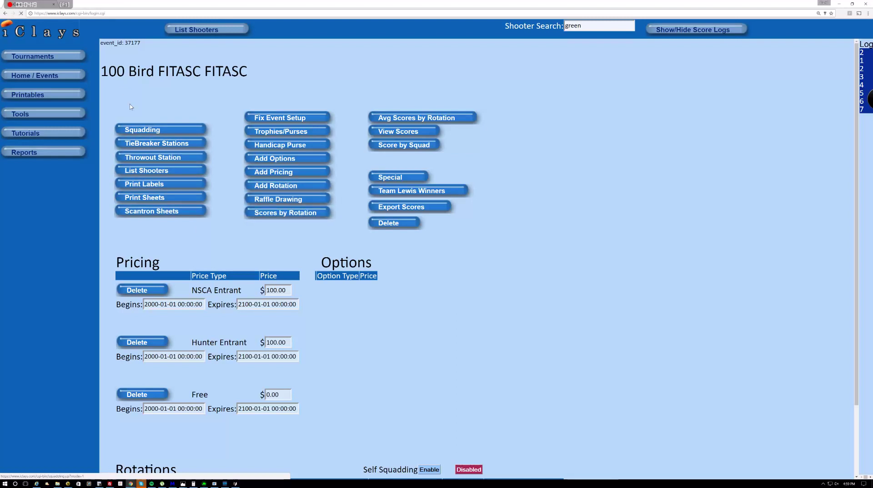
click(141, 105)
text(Sat 3:00pm)
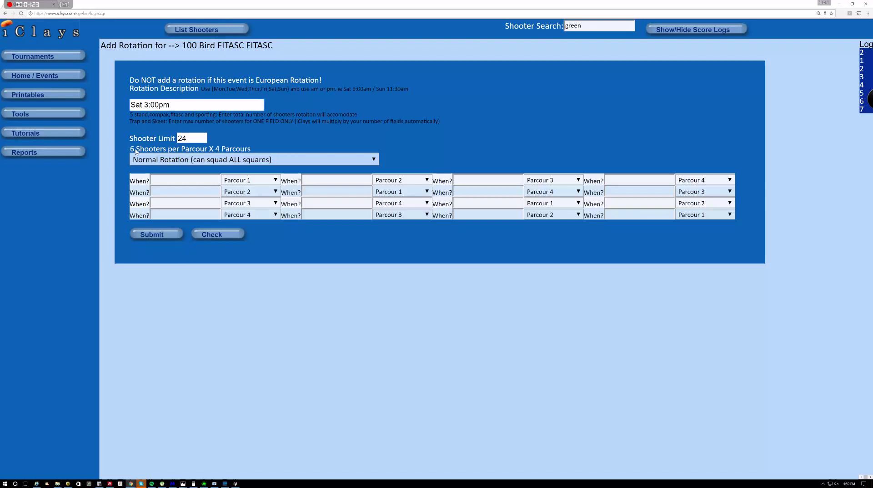
text( / Sun 9;00am)
key(Tab)
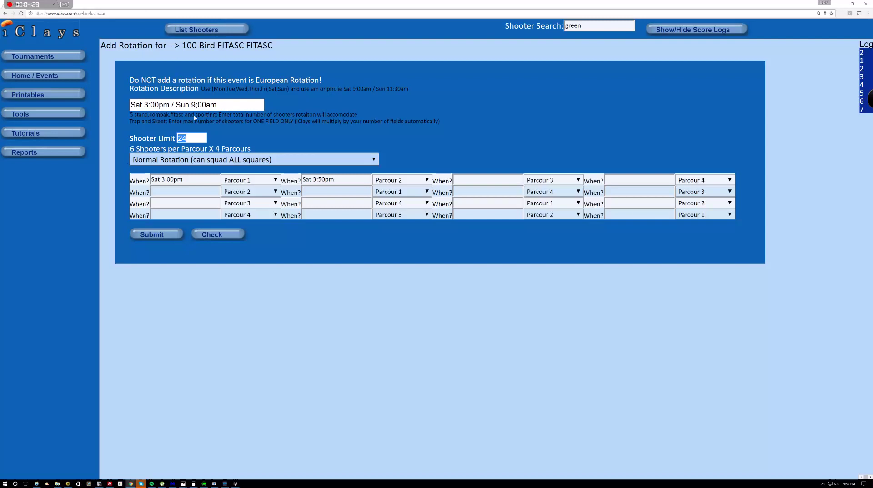
click(197, 104)
key(BackSpace)
text(:)
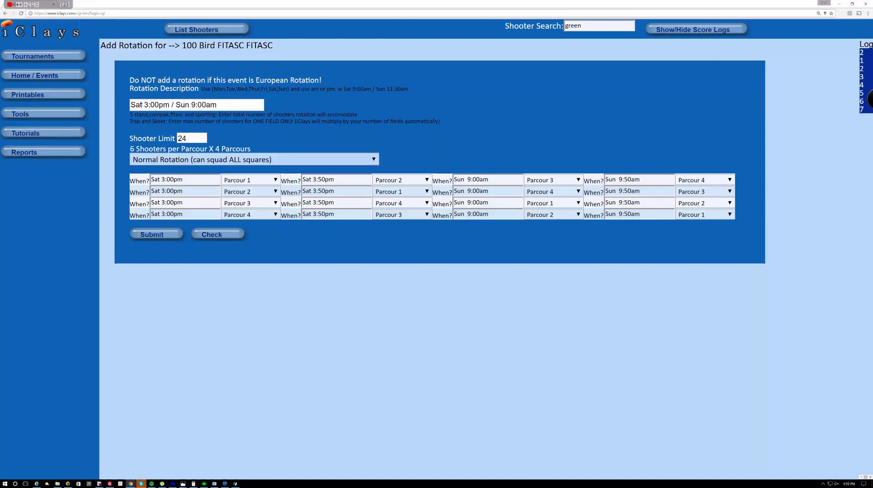
drag(142, 104, 129, 106)
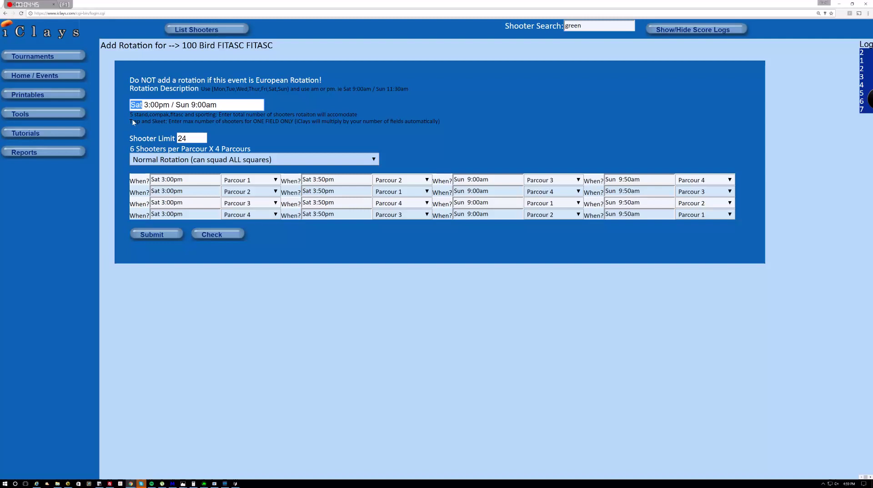